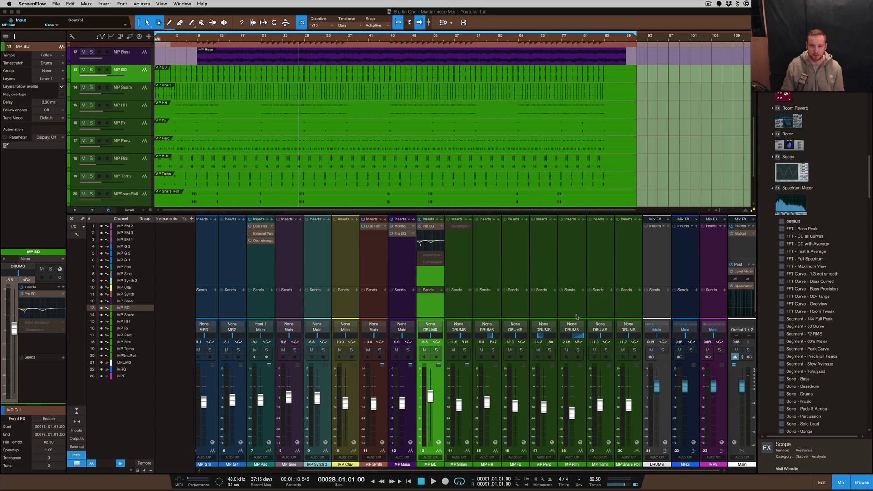
- Raise the arrange/mixer divider and shrink the inserts/sends area to enlarge the faders
click(572, 215)
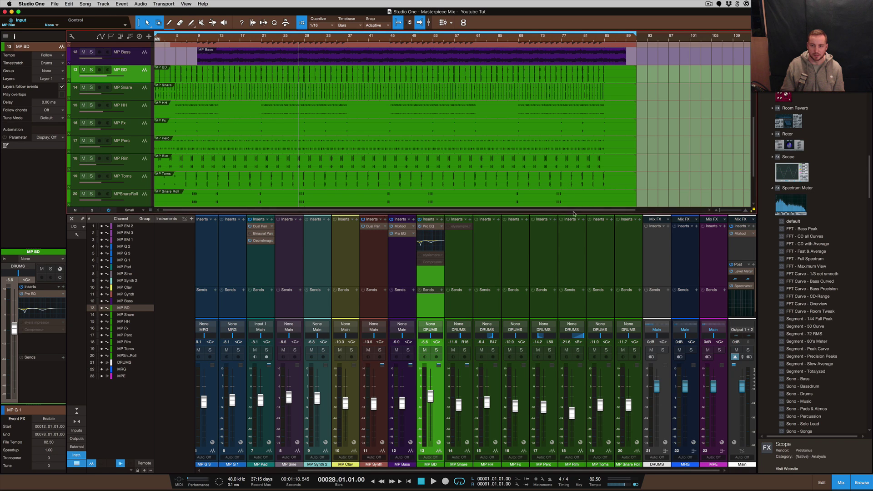
drag(574, 210, 574, 160)
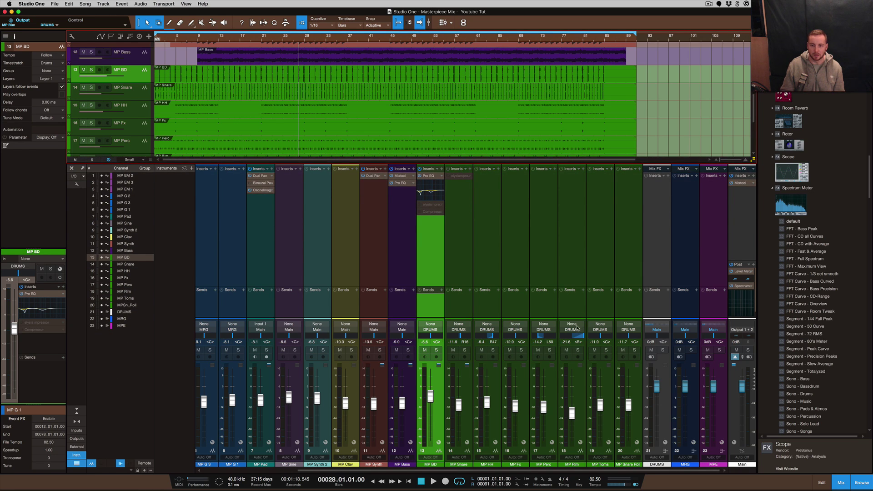
drag(573, 246, 573, 168)
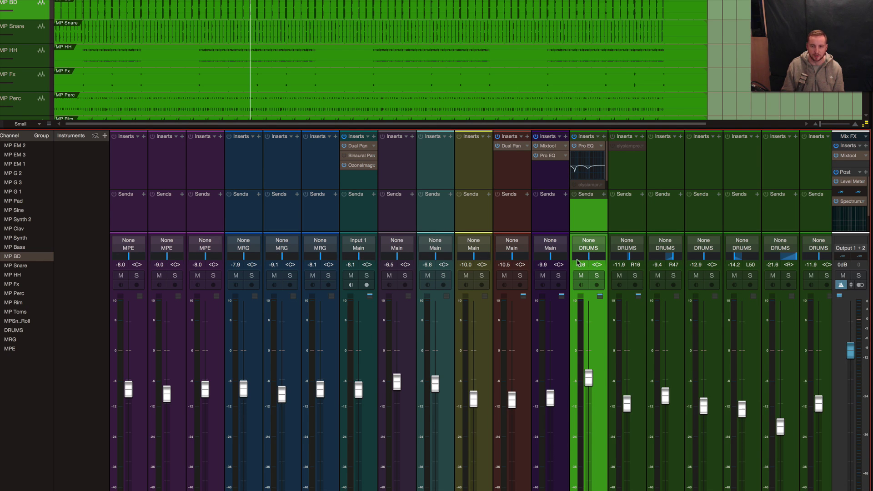
scroll(578, 263, right, 5)
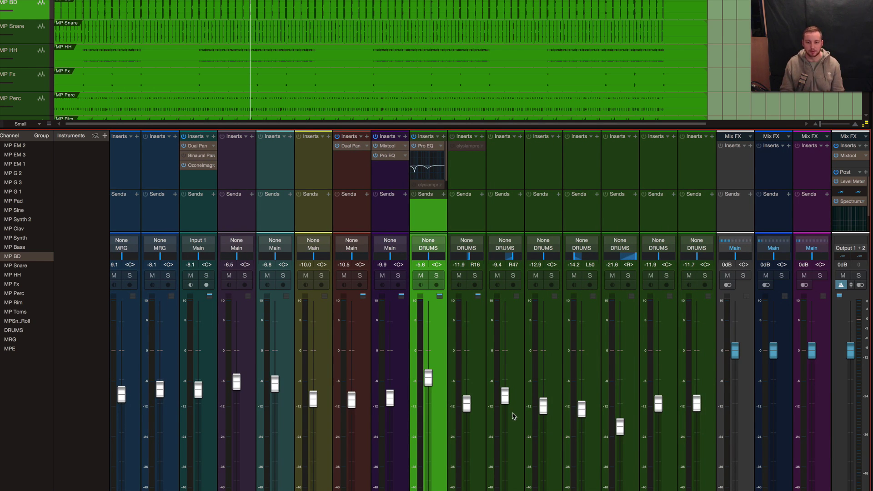
- Select the MP HH, Fx, Perc, Rim, Toms and Snare Roll channels in turn
click(505, 321)
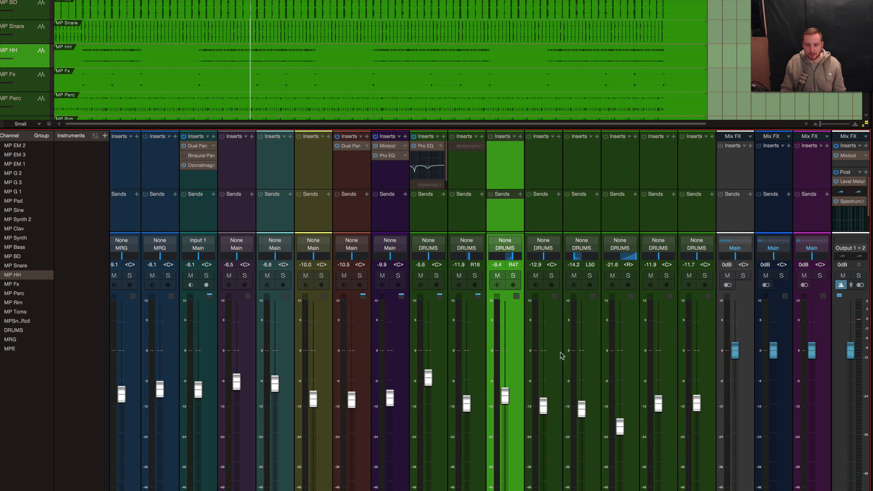
click(555, 470)
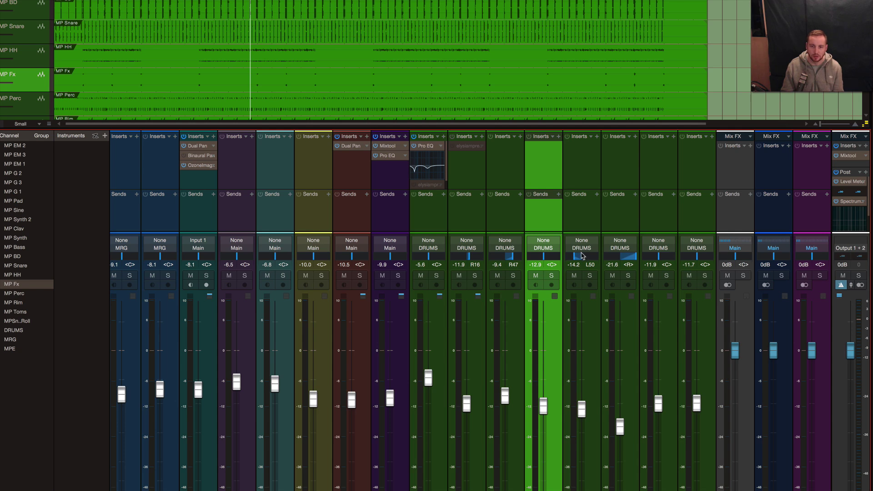
click(592, 331)
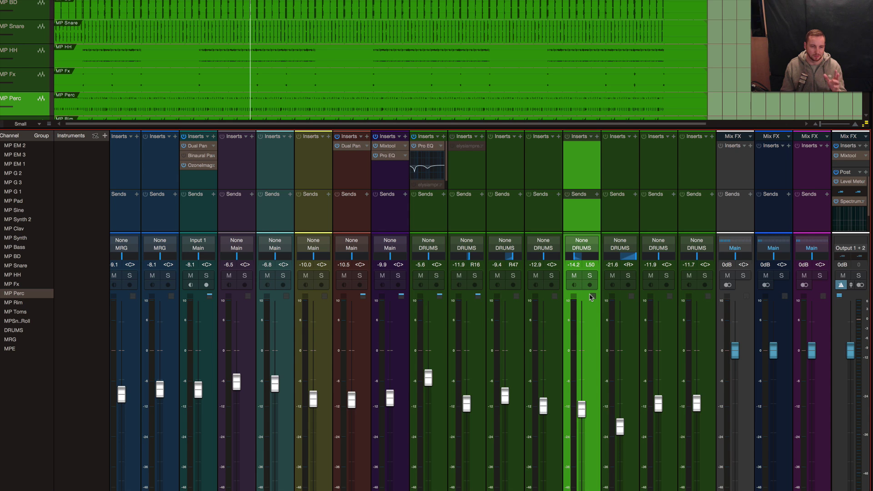
click(633, 335)
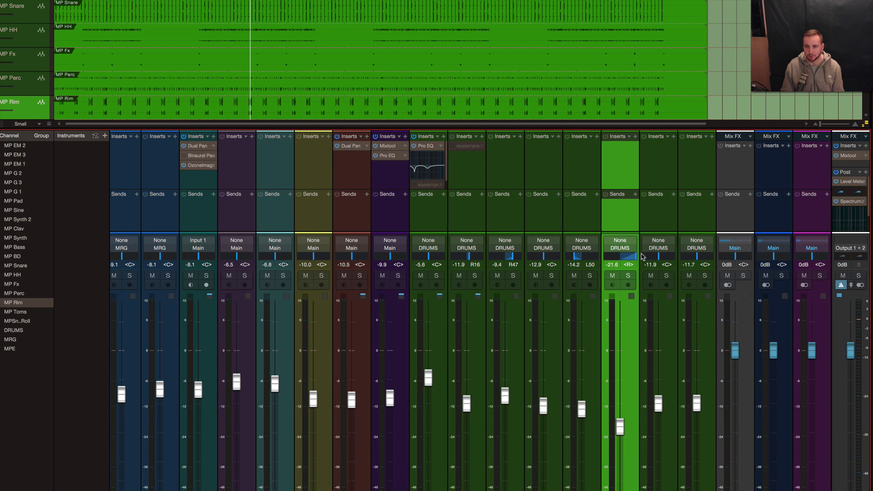
click(669, 427)
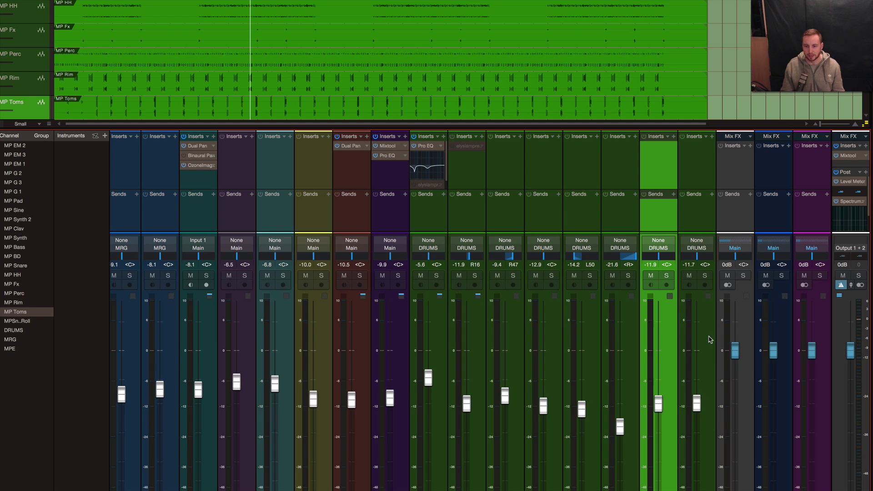
click(709, 338)
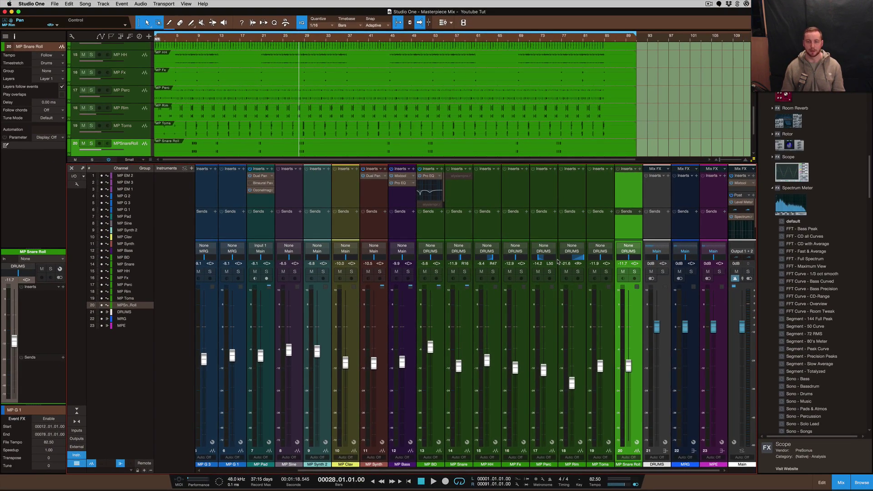
- Step through the MP Rim, Perc, Rim and Toms channels, ending on MP Snare Roll
click(578, 300)
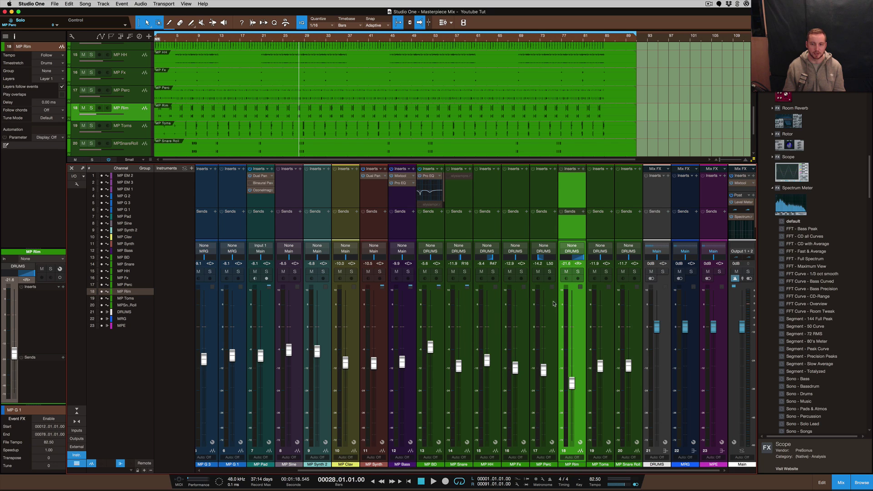
click(554, 303)
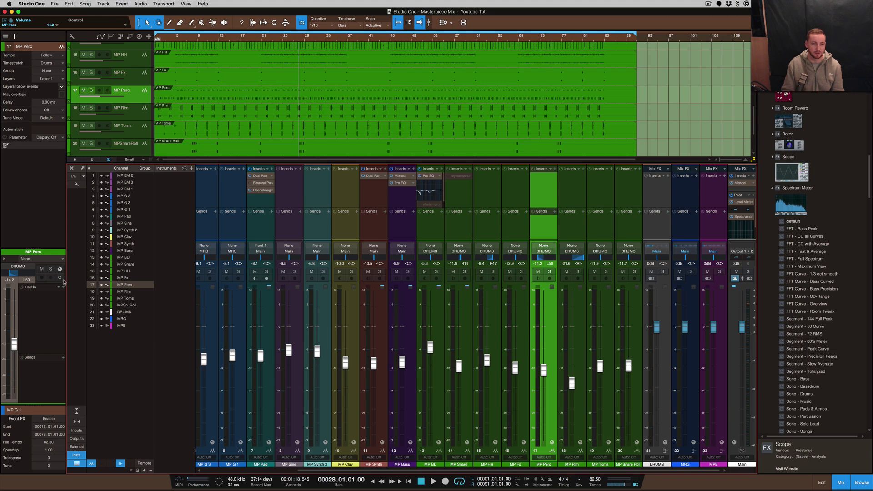
click(569, 305)
click(606, 304)
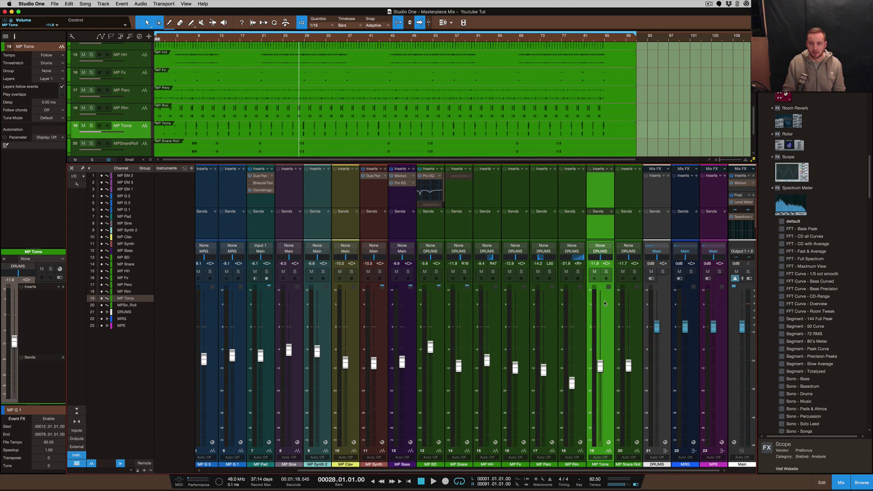
click(636, 304)
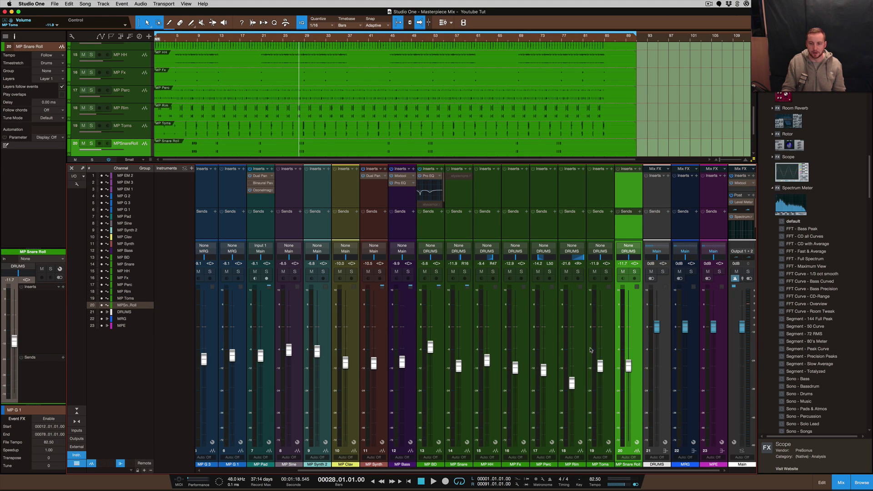
- Solo MP Snare Roll and start playback from slightly earlier in the song
click(633, 273)
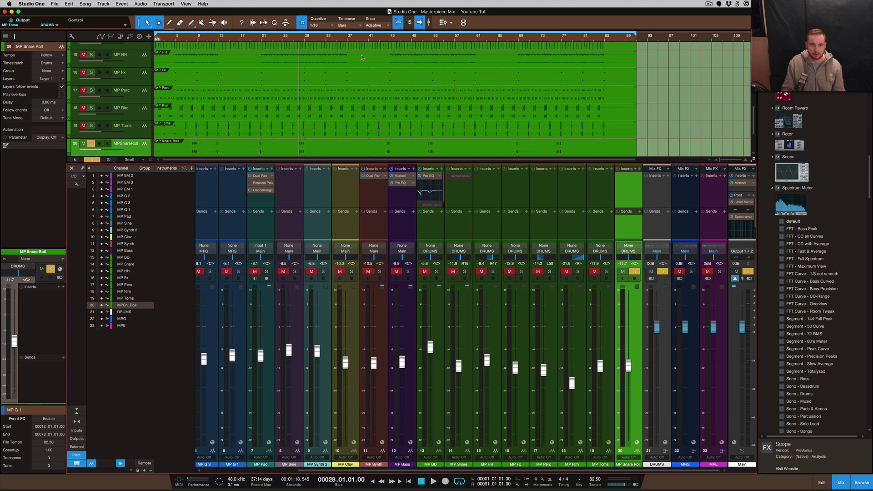
key(space)
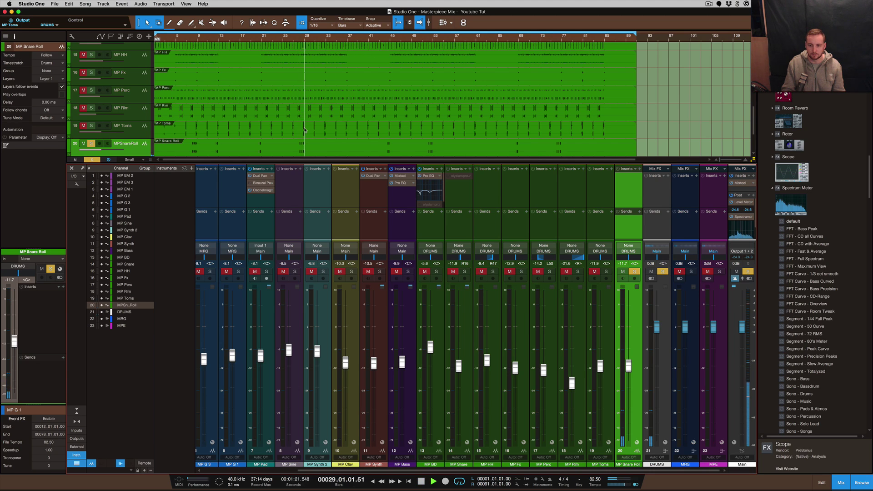
click(305, 130)
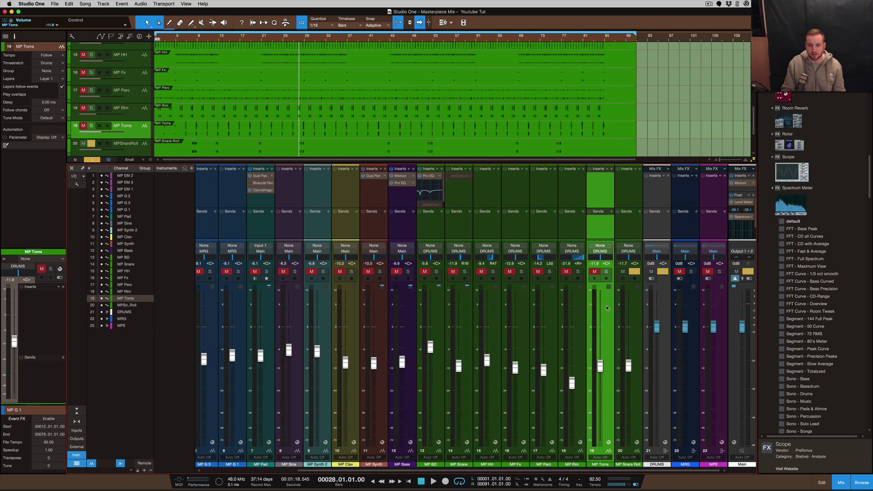
- Solo MP Toms alongside the snare roll, then select the MP Rim channel
click(608, 308)
click(606, 273)
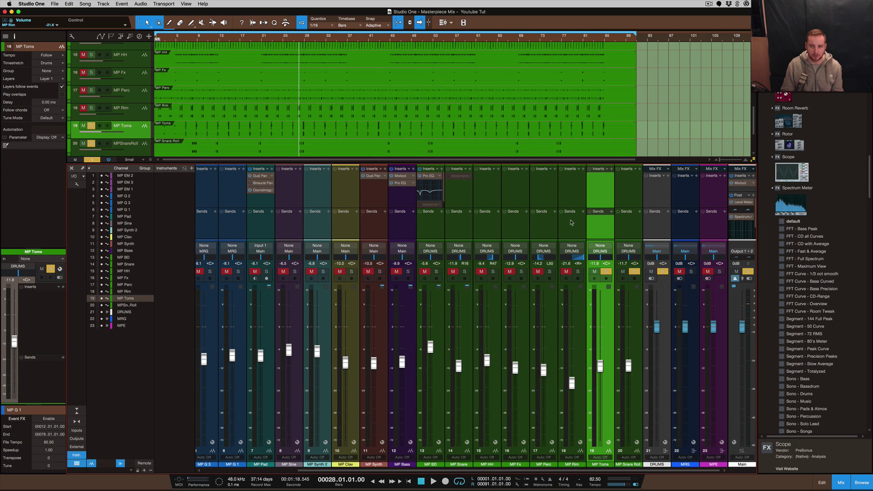
mouse_move(600, 262)
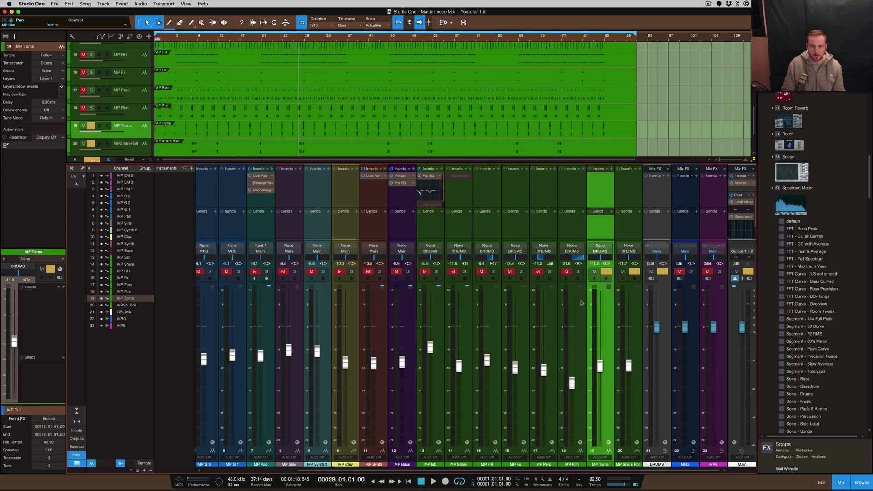
click(581, 302)
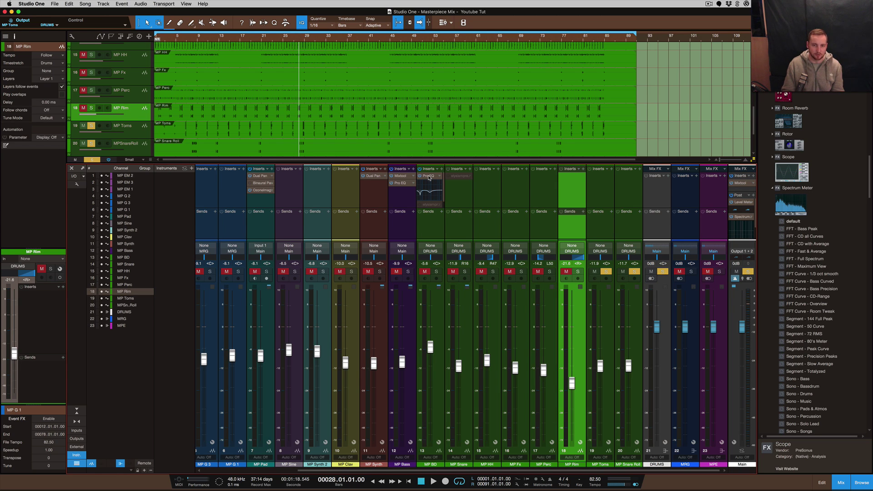
- Pull the kick drum Pro EQ's low band point lower, then close the editor
double_click(430, 178)
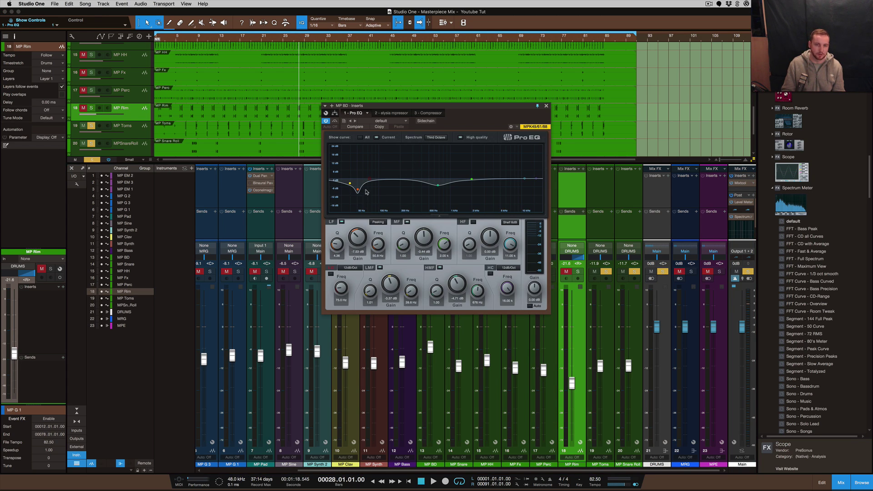
mouse_move(355, 184)
mouse_down()
mouse_move(350, 196)
mouse_move(357, 191)
mouse_up()
click(546, 107)
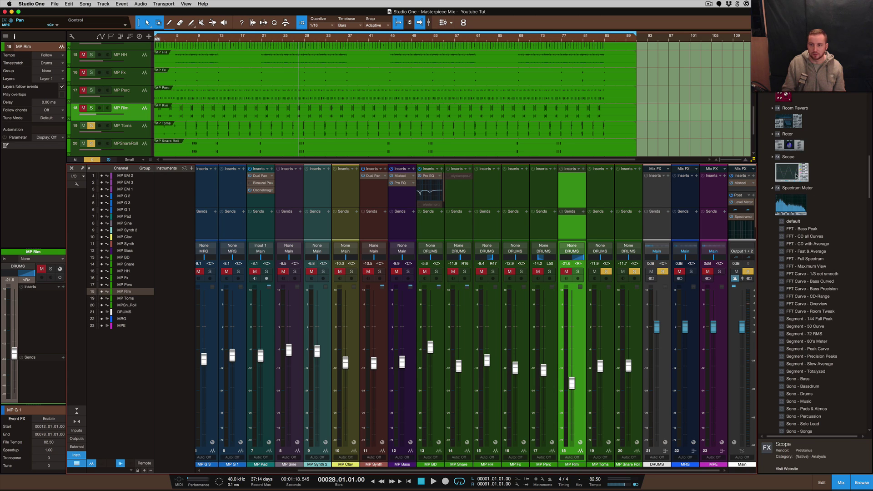
- Add a Spectrum Meter from the Browser to the Main bus inserts
click(795, 203)
scroll(795, 205, up, 3)
scroll(791, 286, up, 1)
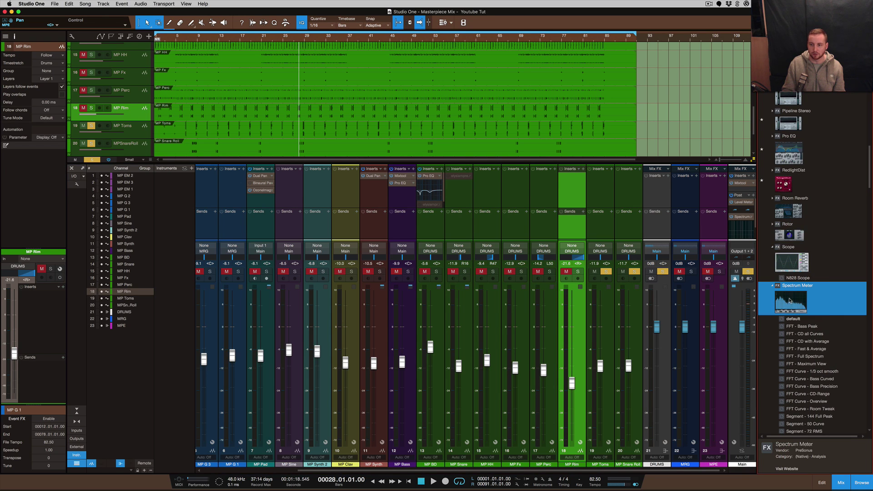
click(789, 301)
drag(791, 285, 739, 216)
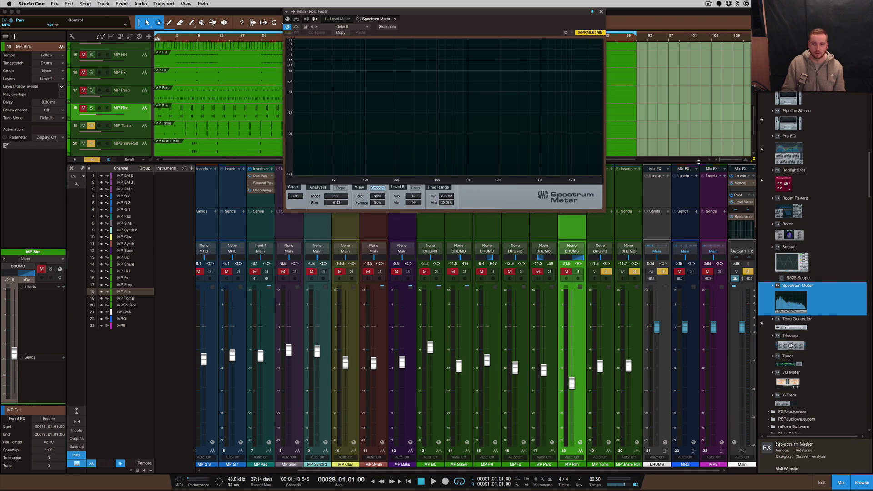
- Resize the arrangement and insert areas and move the Spectrum Meter window aside
mouse_move(686, 168)
mouse_down()
mouse_move(687, 190)
mouse_move(673, 201)
mouse_up()
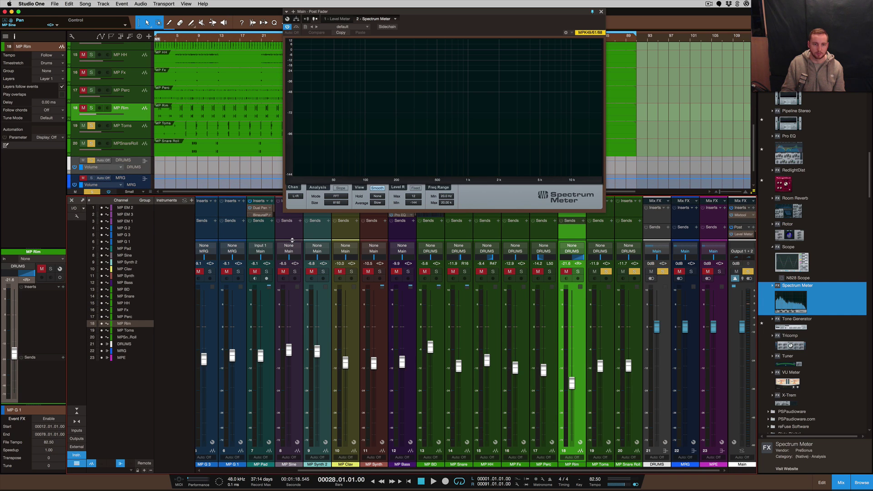
drag(293, 263, 297, 287)
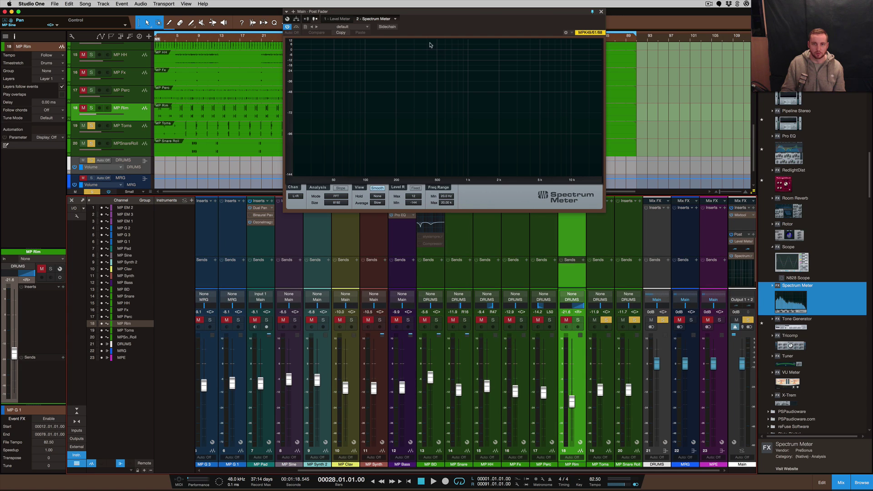
drag(408, 12, 311, 12)
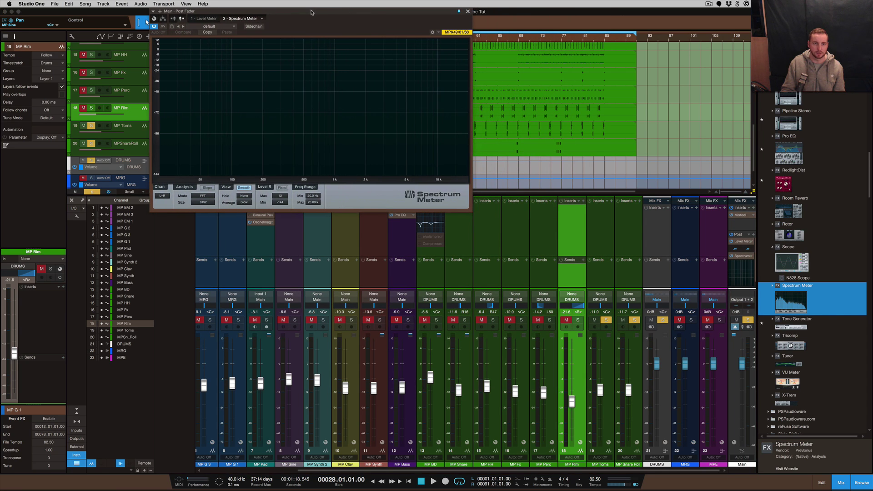
drag(357, 206, 358, 191)
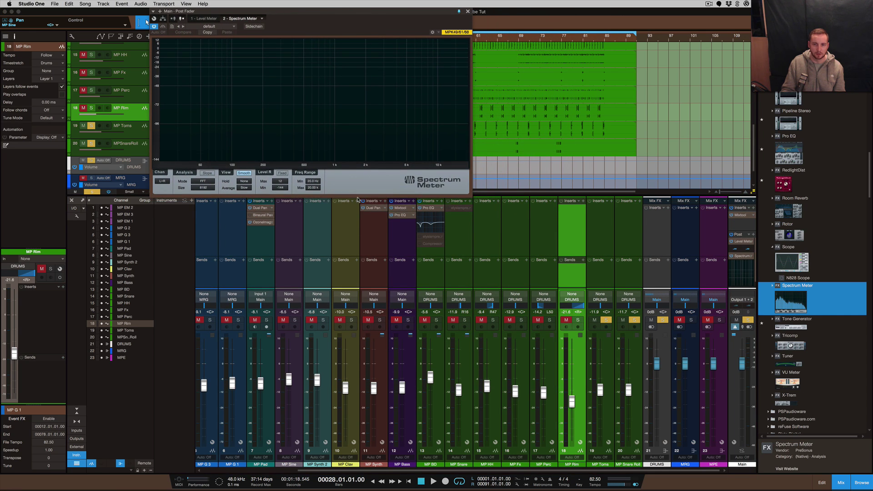
- Add a Scope to the Main bus, place it beside the Spectrum Meter, and widen it
click(822, 269)
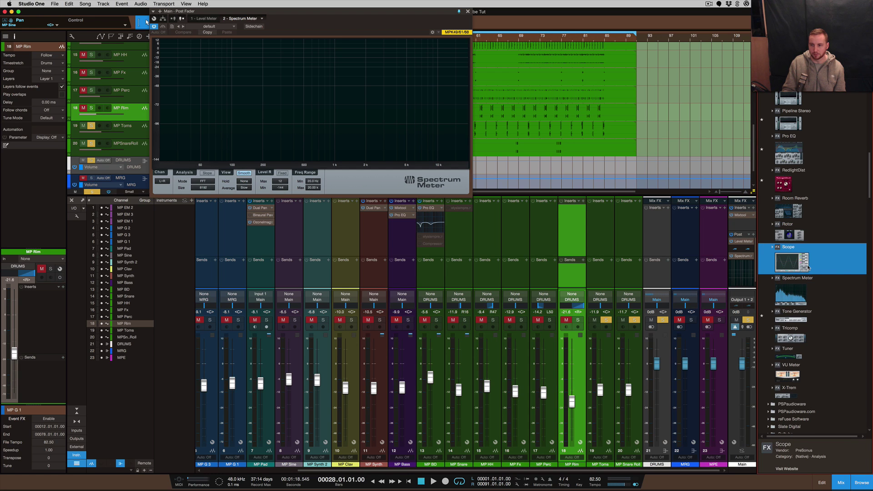
drag(821, 283, 743, 233)
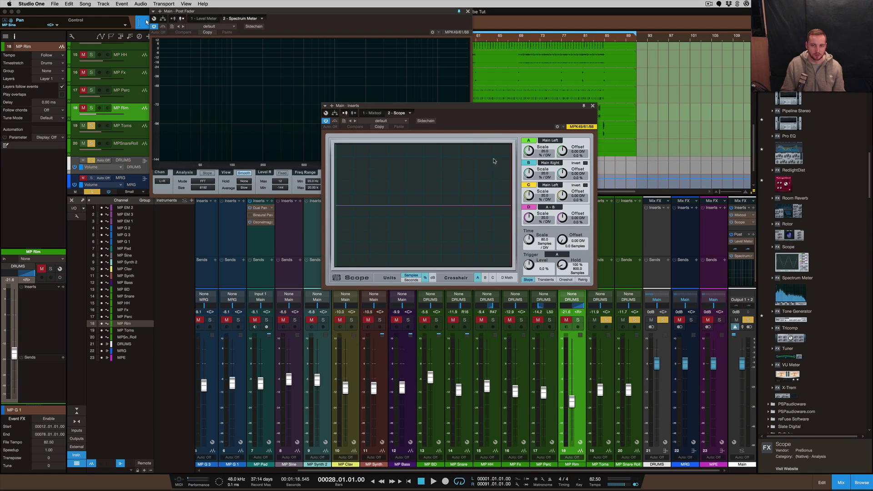
drag(477, 106, 629, 8)
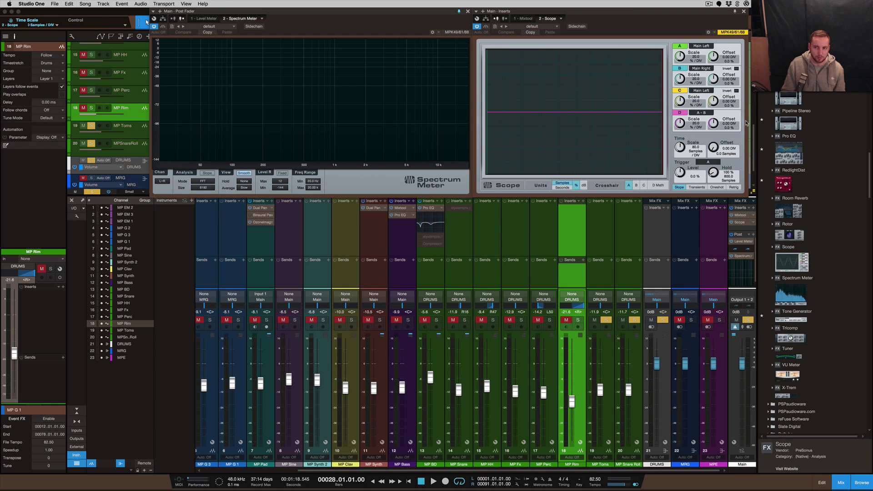
drag(748, 121, 758, 120)
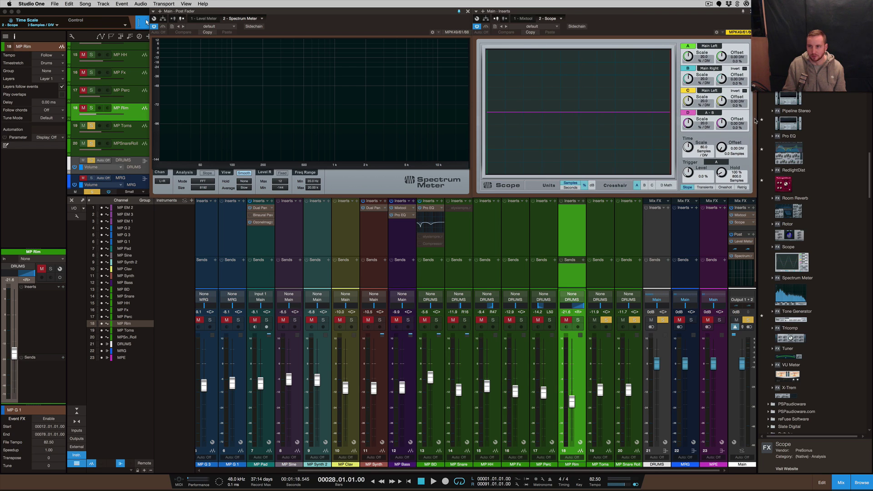
click(687, 114)
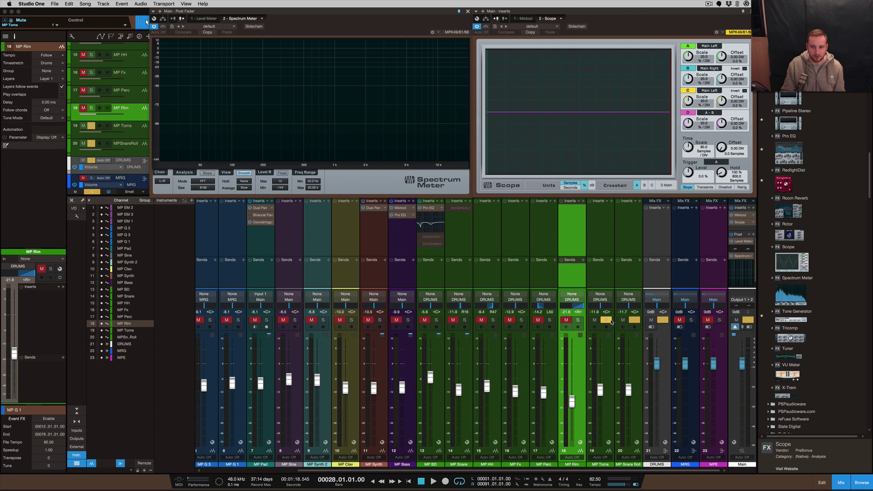
- Clear solos, solo MP BD, stretch the Scope across the top, and play its waveform
click(620, 321)
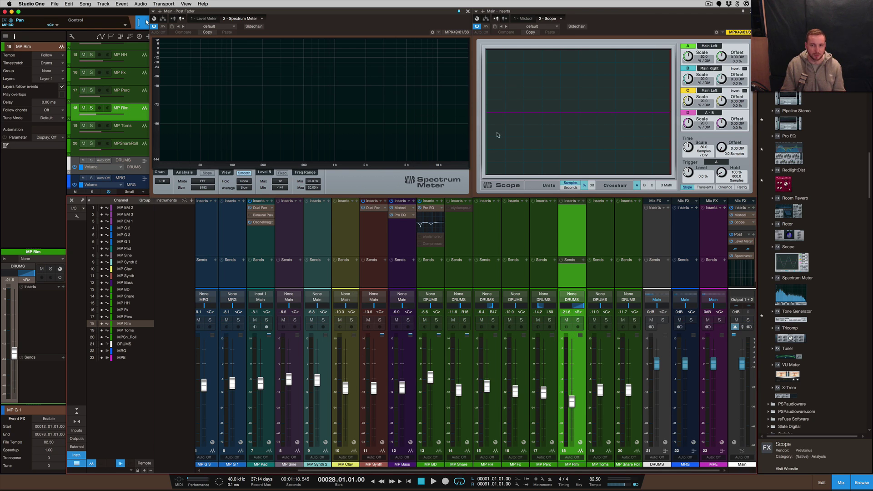
key(space)
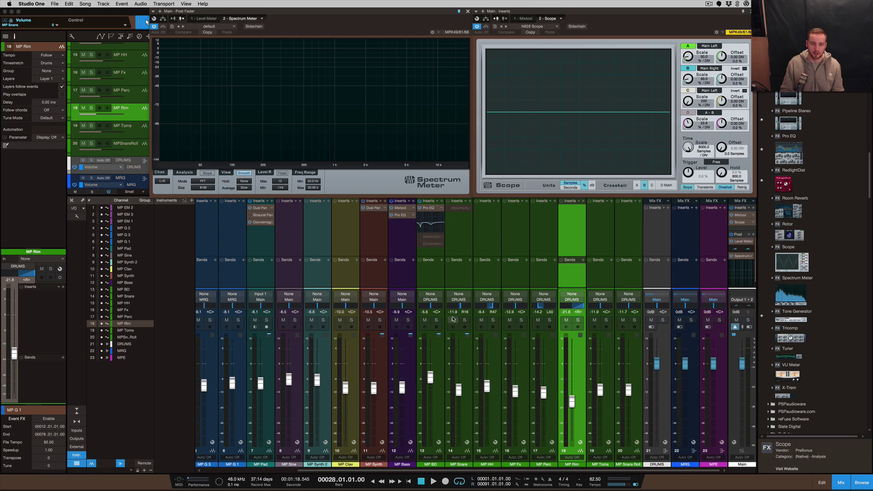
click(438, 321)
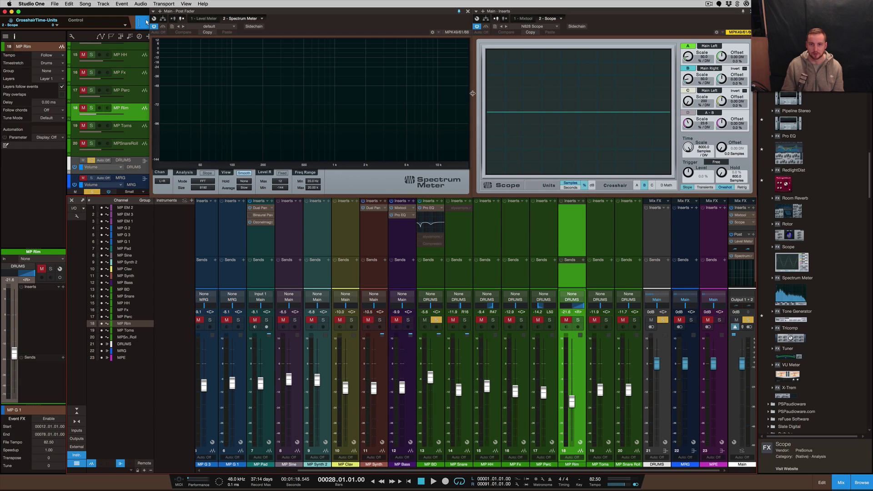
drag(472, 96, 151, 108)
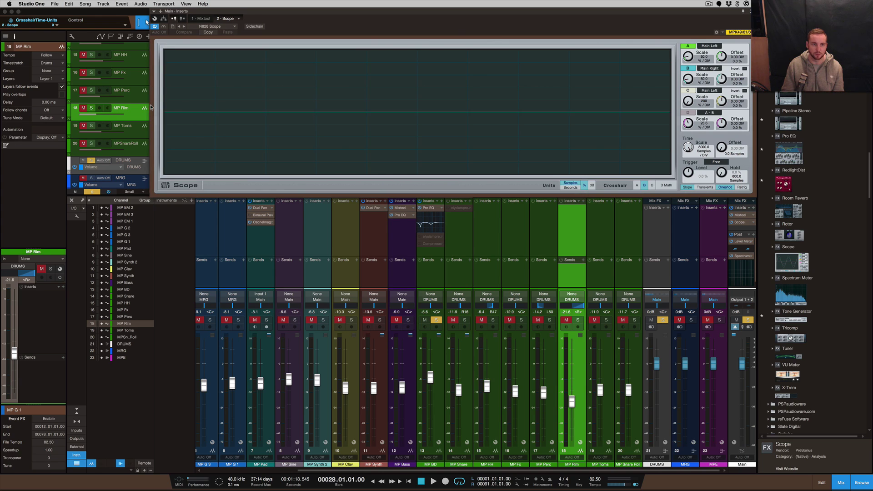
key(space)
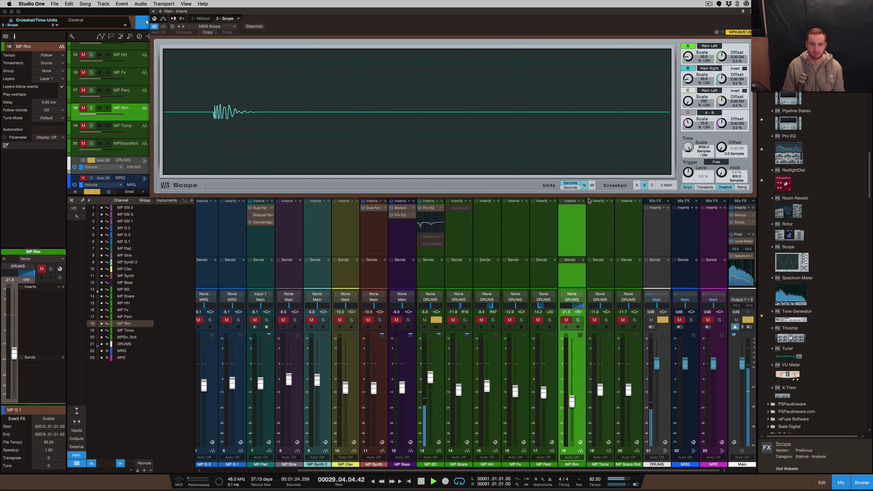
key(space)
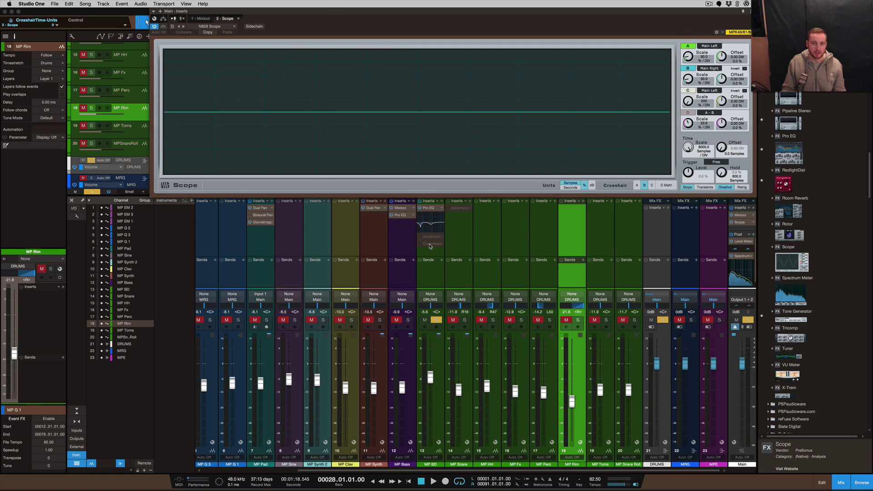
- Arrange the Scope and Spectrum Meter side by side, then play the kick with its Compressor bypassed
click(430, 245)
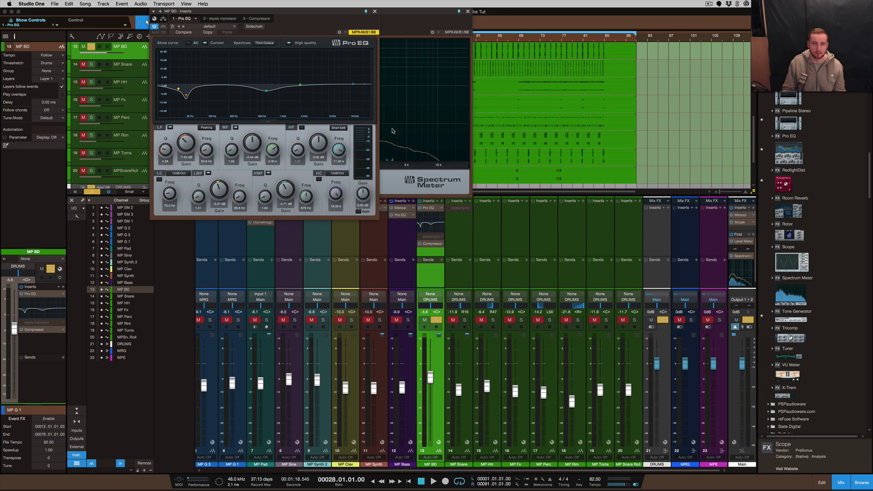
click(374, 12)
drag(388, 12, 238, 13)
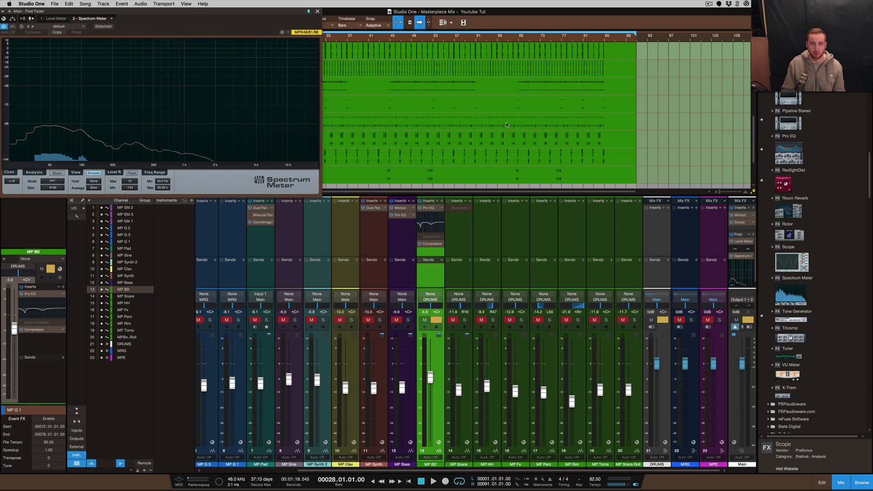
double_click(740, 222)
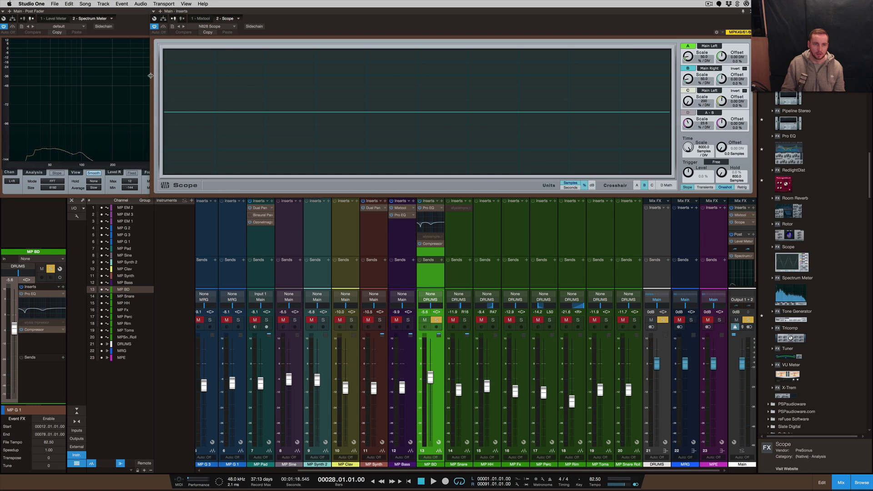
mouse_move(148, 79)
mouse_down()
mouse_move(344, 70)
mouse_move(331, 71)
mouse_up()
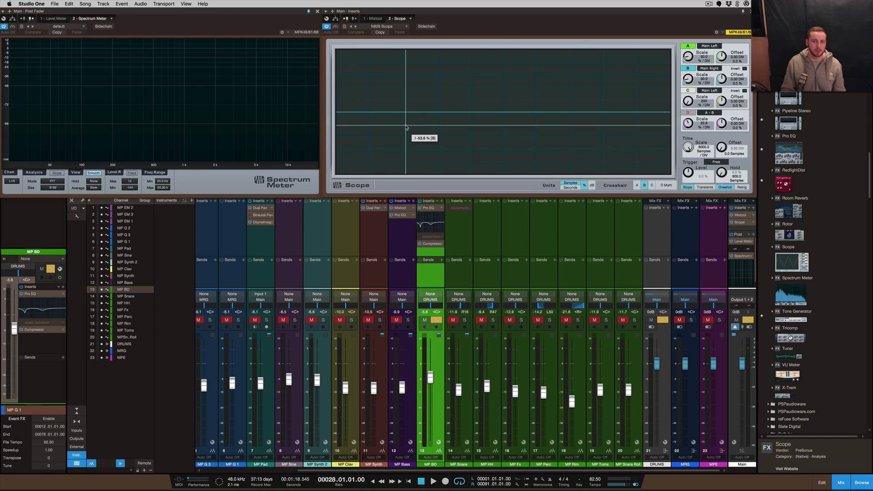
click(421, 245)
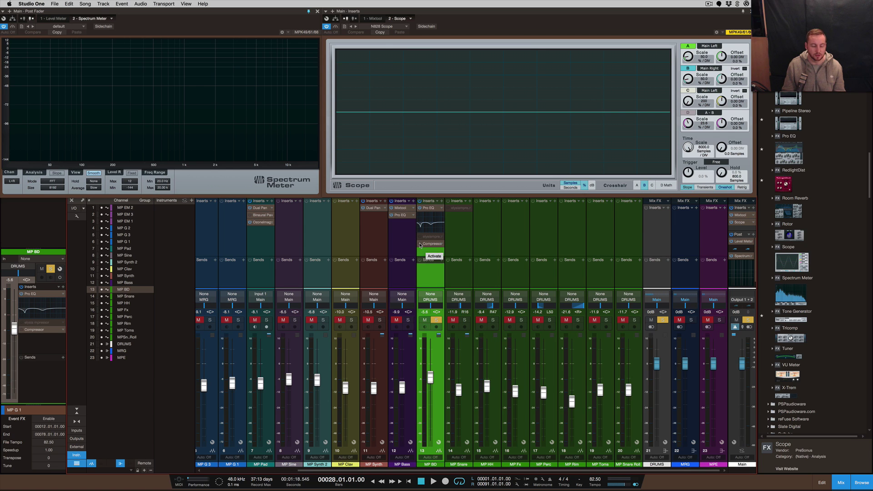
key(space)
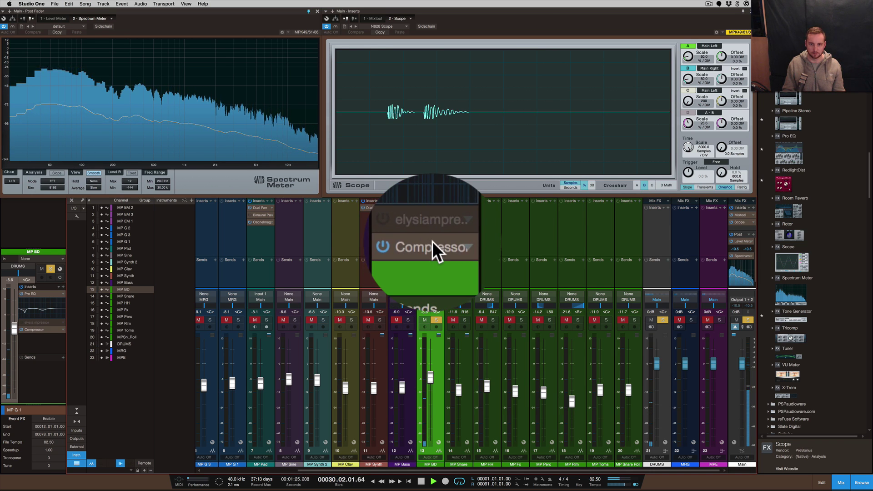
- Turn the MP BD Compressor's power back on and open its editor
click(423, 249)
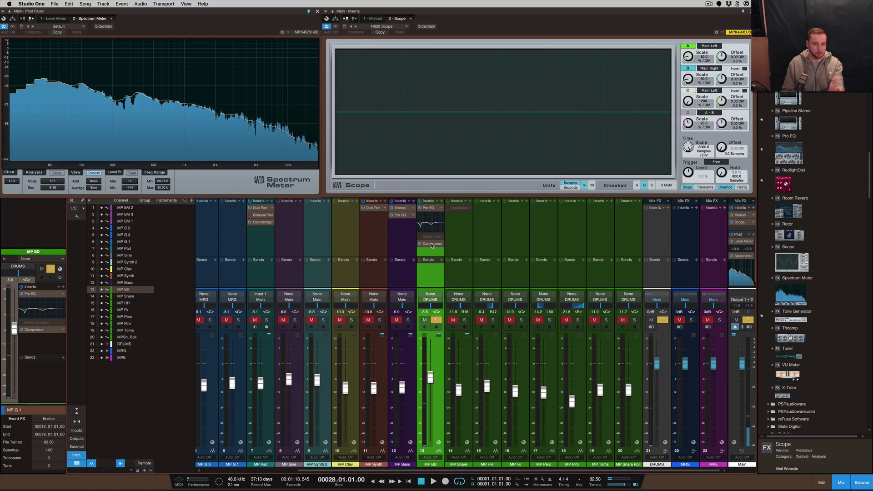
double_click(432, 244)
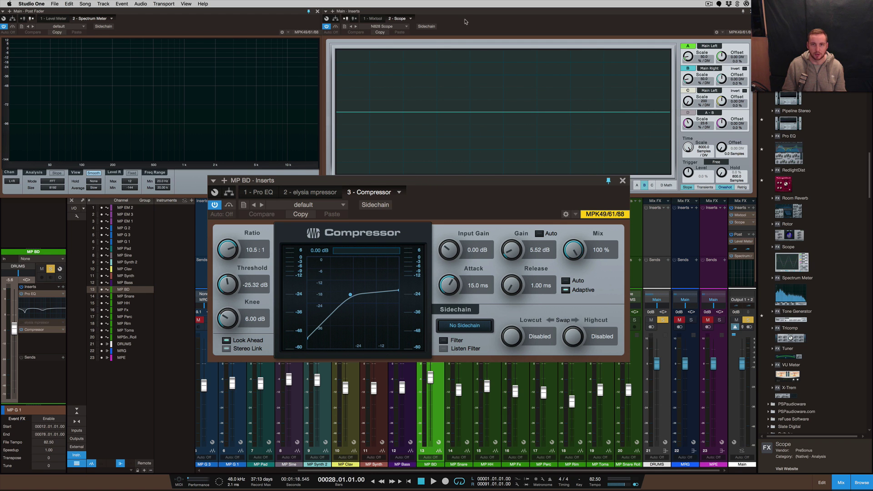
- Rearrange the open plugin windows and start the song playing
click(466, 21)
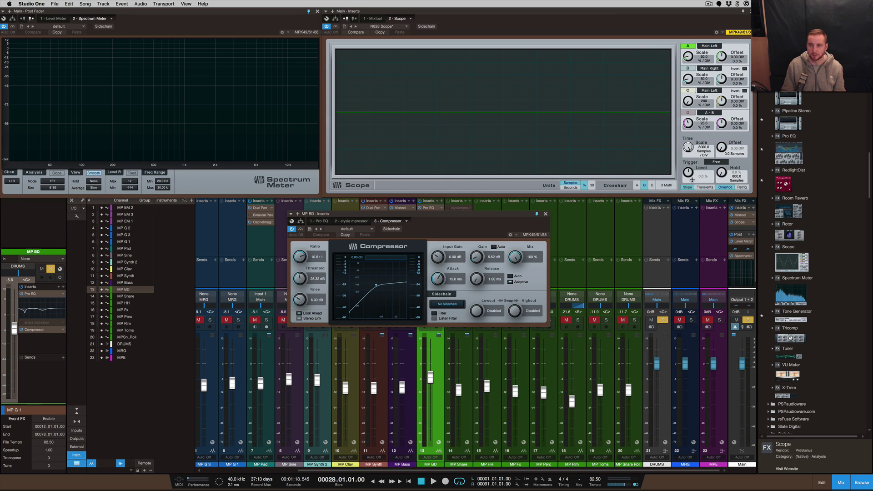
key(space)
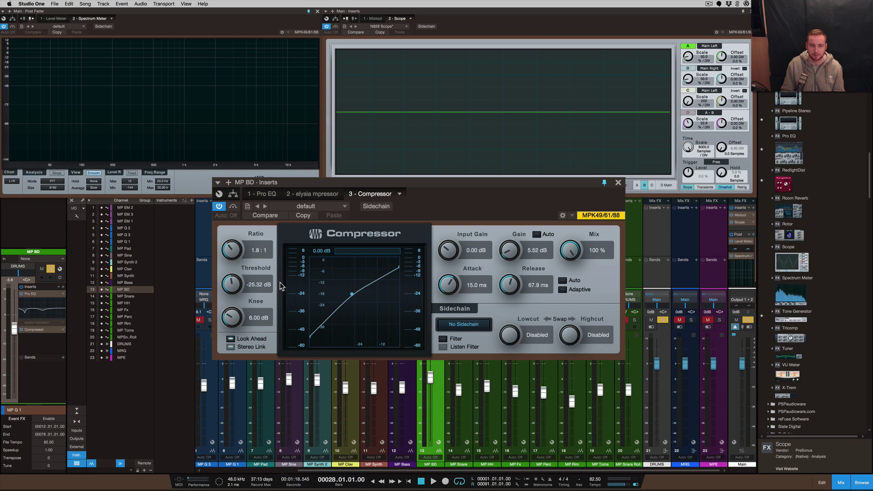
- During playback, A/B the kick Compressor, lower its makeup gain to 1.68 dB, and re-activate it
key(space)
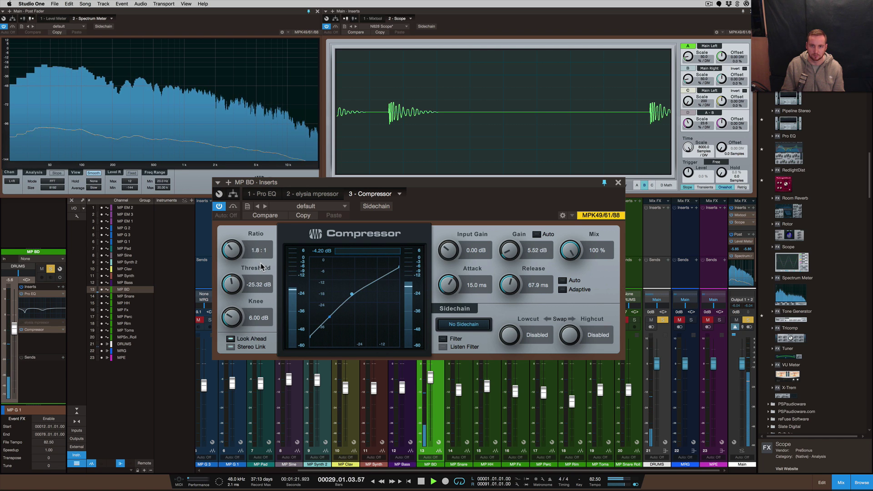
click(222, 206)
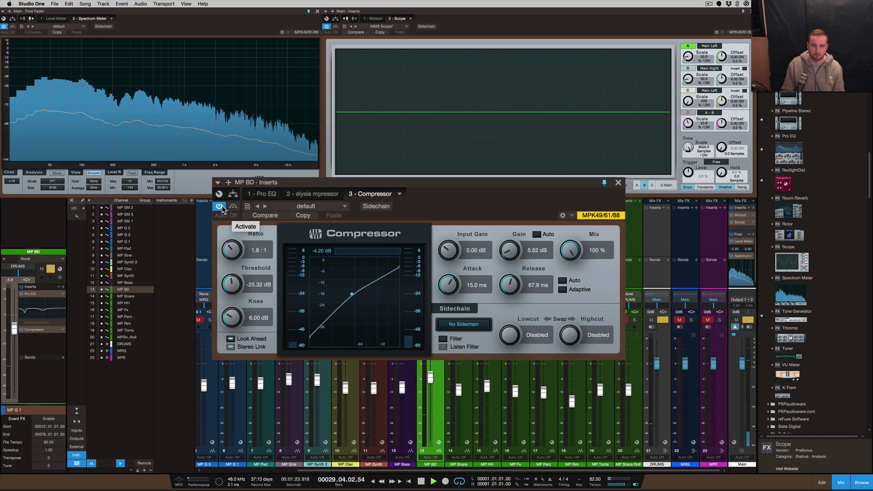
click(222, 207)
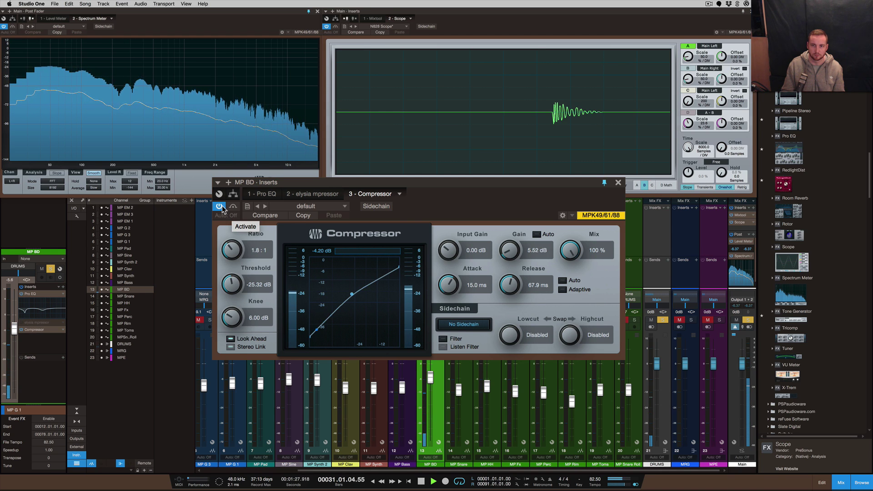
click(221, 207)
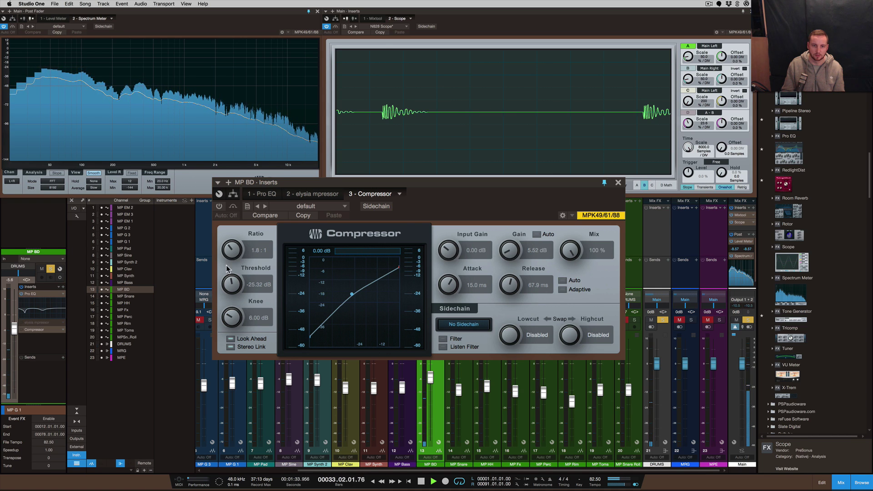
click(221, 208)
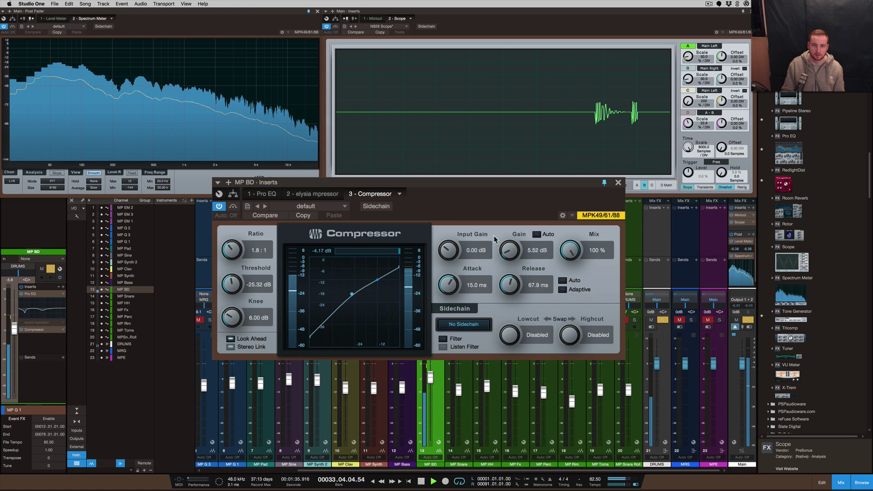
drag(509, 249, 509, 254)
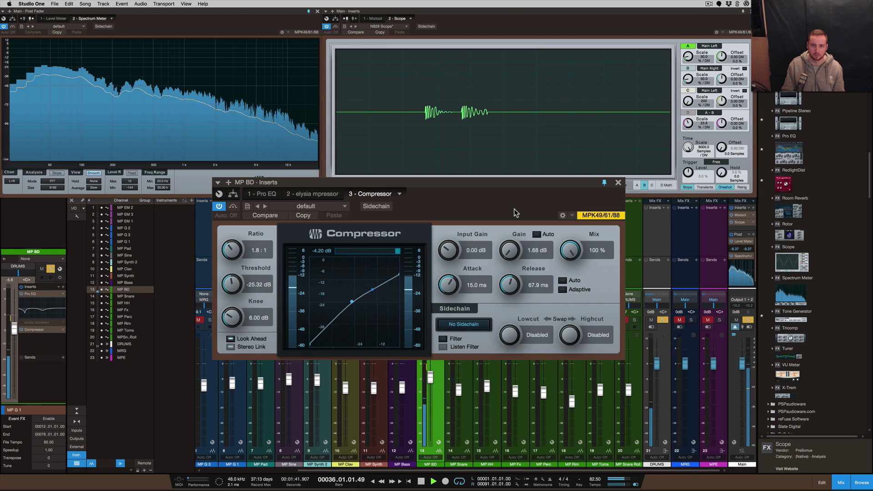
click(219, 206)
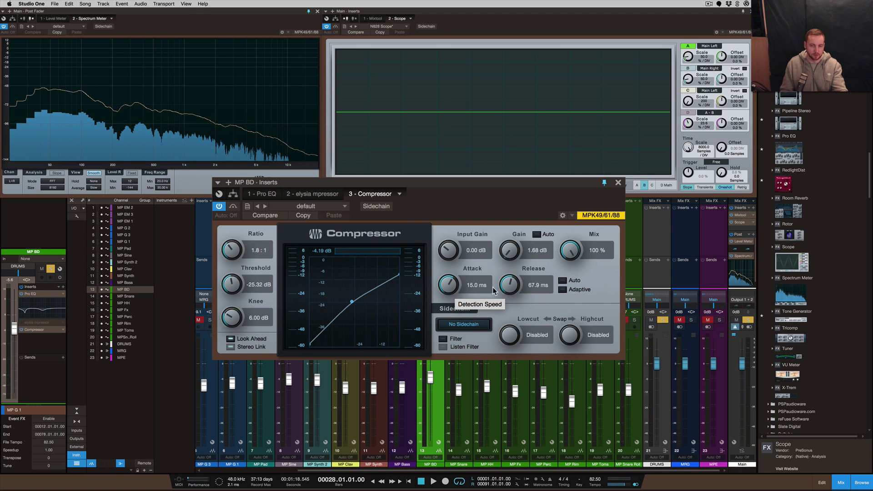
- Close the kick Compressor window, play and stop the mix, then open the MP BD Pro EQ
drag(618, 183, 583, 200)
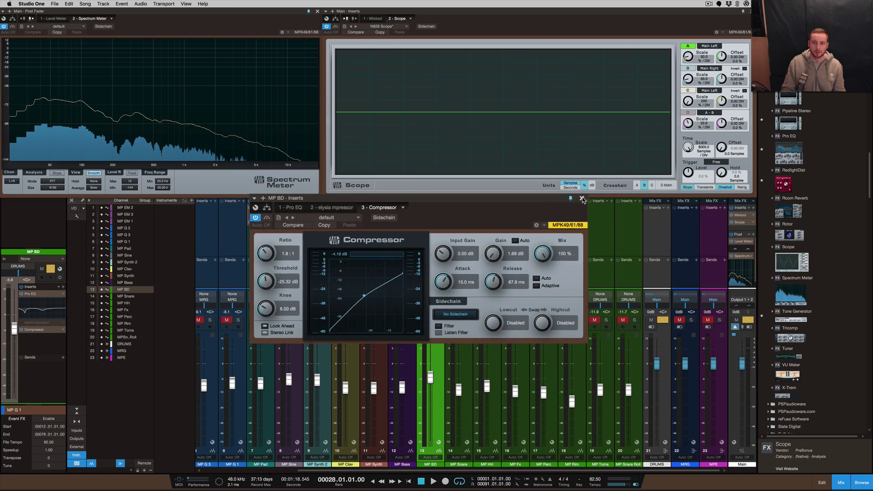
click(583, 200)
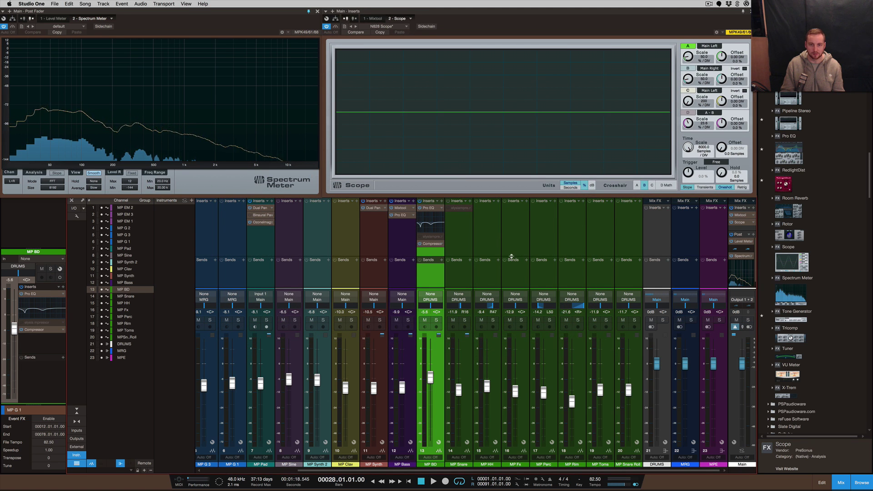
key(space)
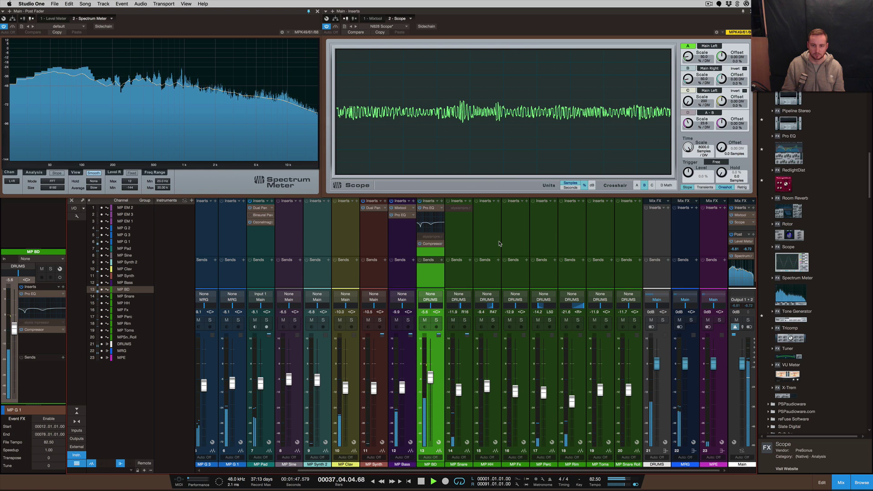
key(space)
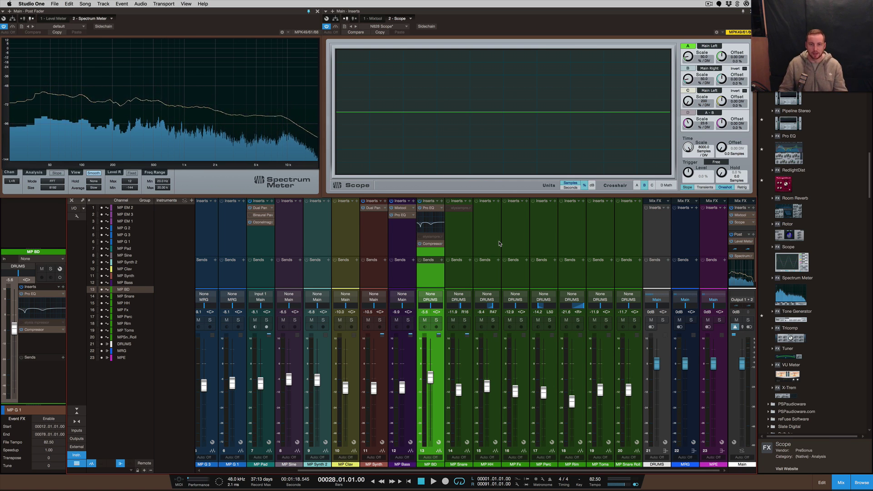
click(429, 210)
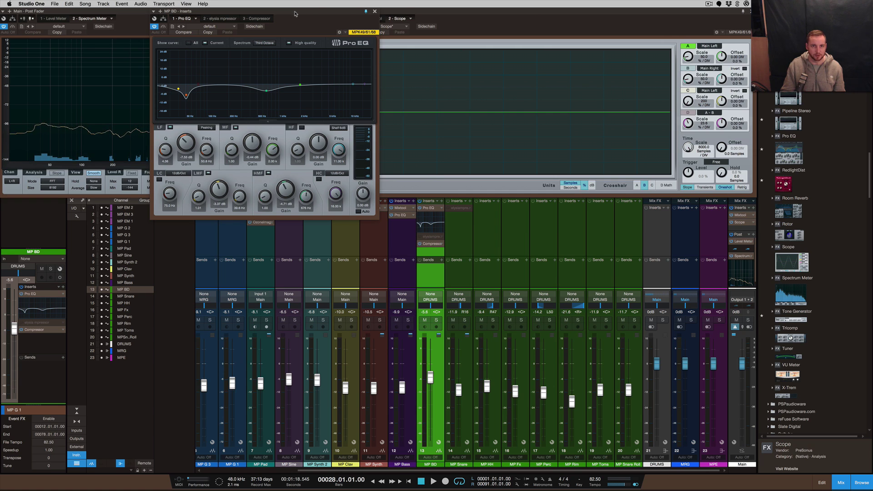
- Drag the kick's Pro EQ editor from the top-left to screen centre, clear of the Spectrum Meter
drag(306, 11, 464, 169)
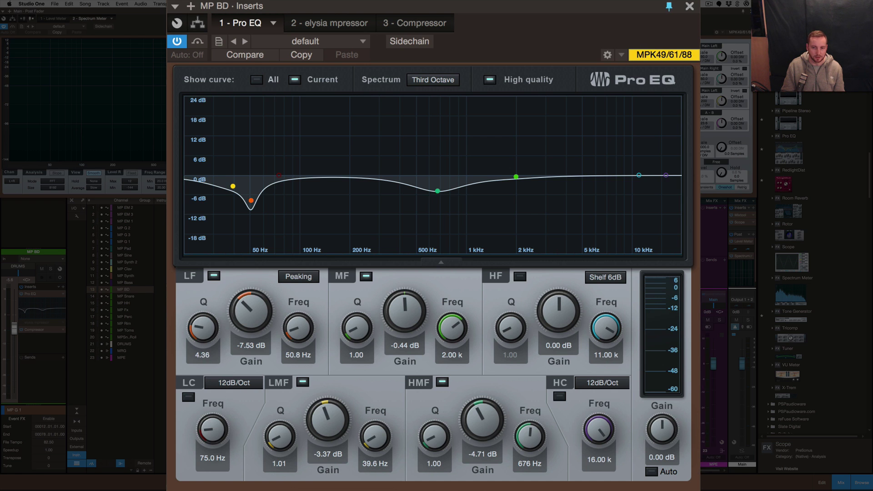
drag(458, 12, 440, 13)
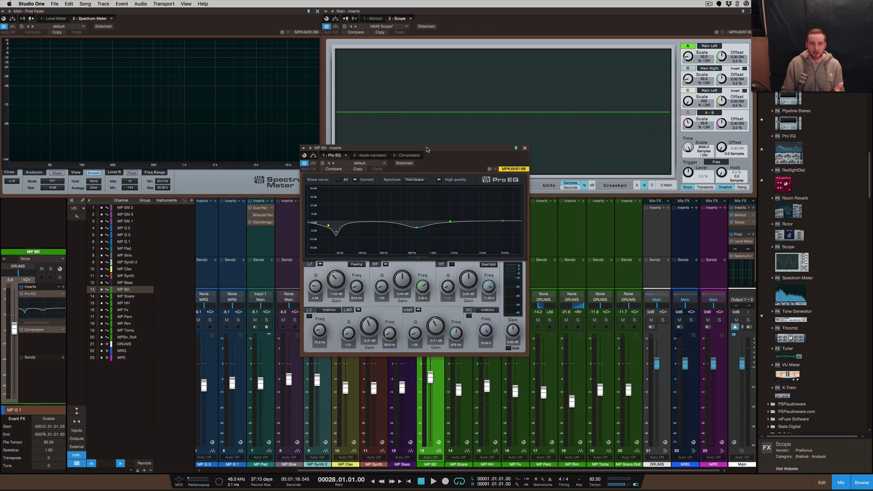
- Shift the Pro EQ editor right and close it, then reopen it from its insert and close it again
drag(428, 149, 488, 165)
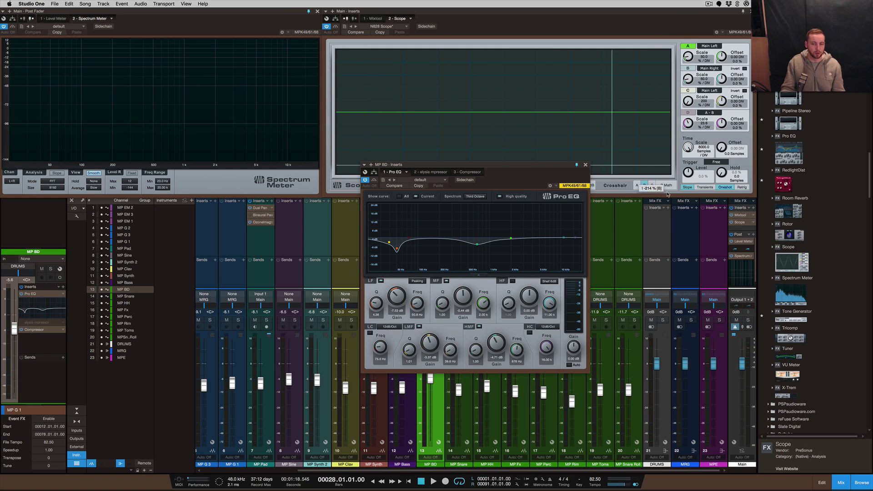
click(585, 165)
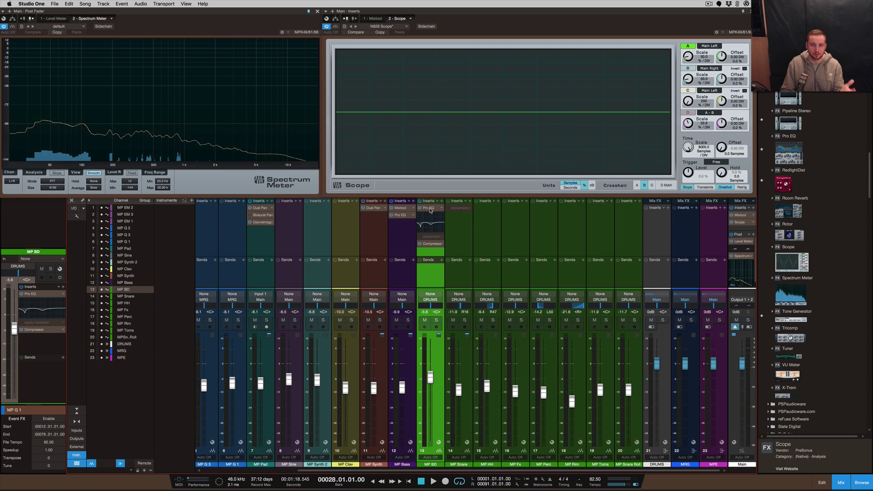
double_click(431, 211)
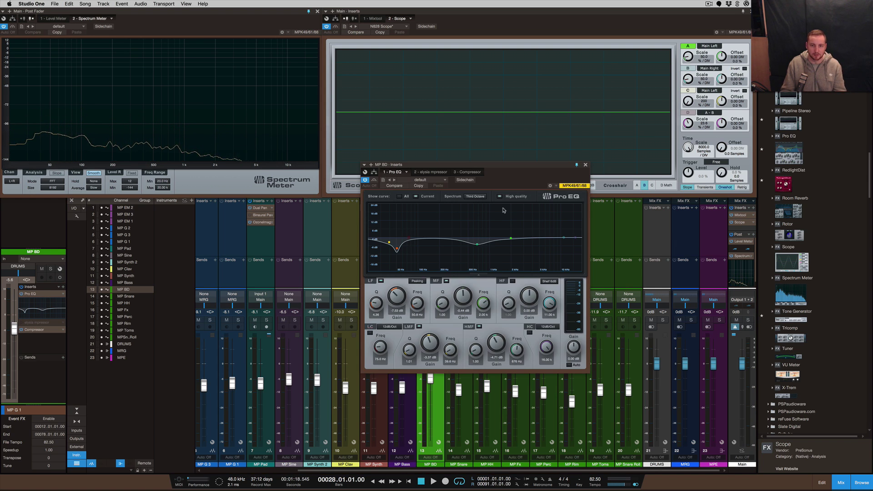
key(Escape)
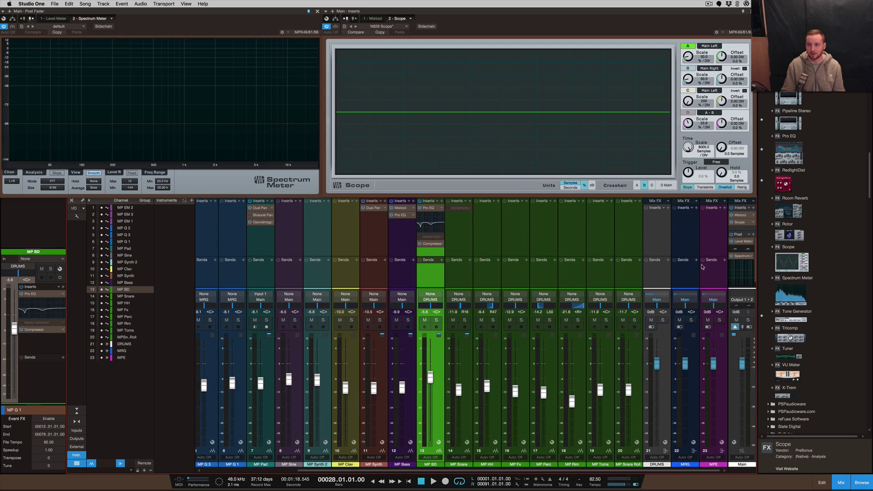
scroll(798, 268, down, 5)
scroll(798, 268, down, 5)
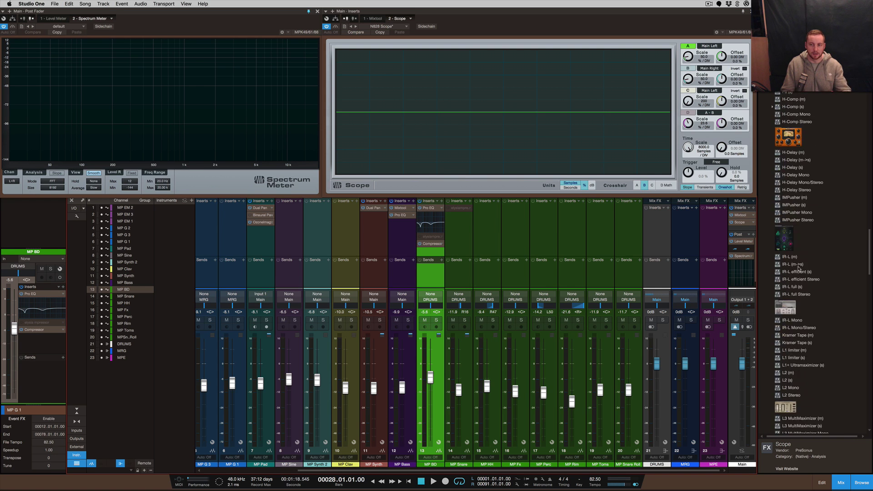
scroll(798, 268, down, 5)
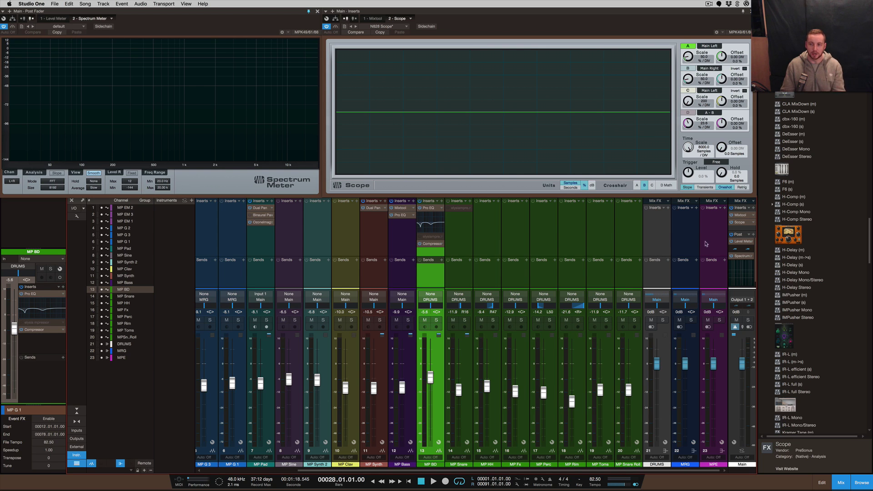
scroll(810, 258, up, 5)
scroll(810, 258, up, 5)
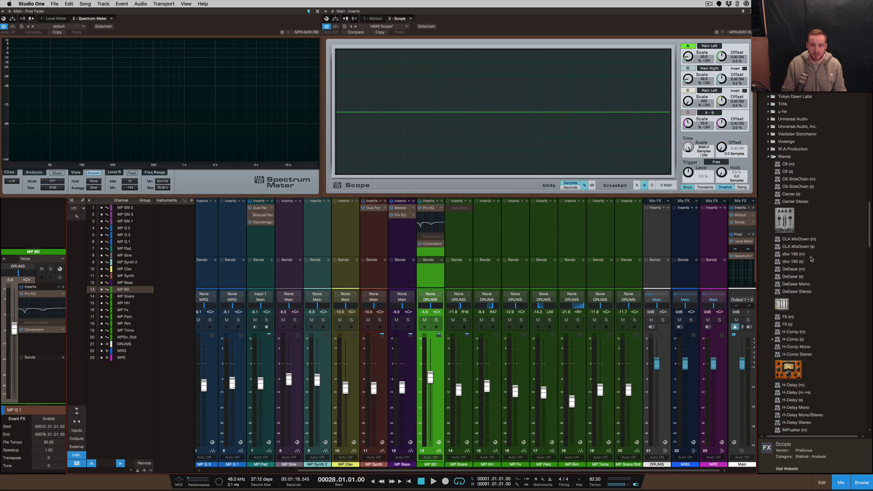
scroll(811, 257, up, 5)
scroll(810, 258, up, 5)
scroll(810, 257, up, 5)
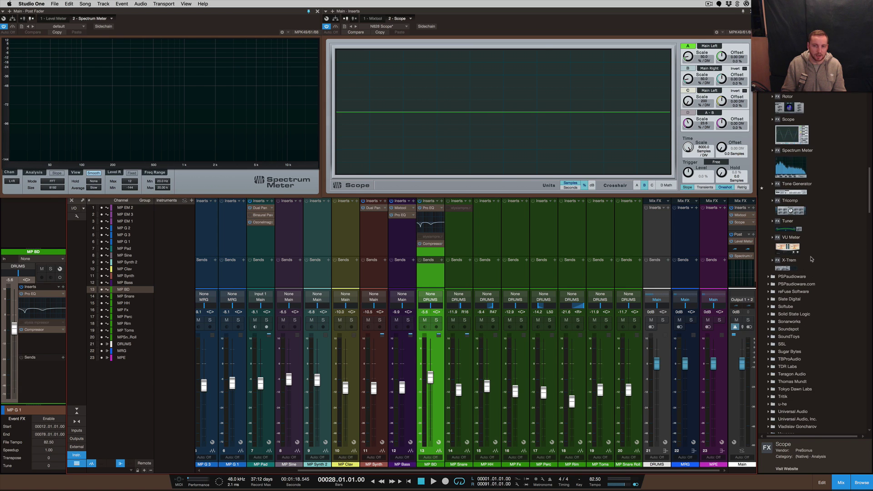